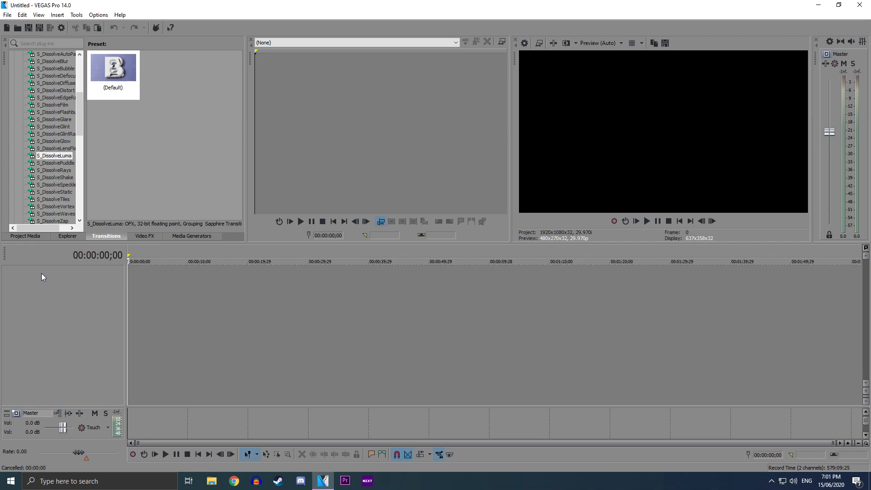
# Insert a new video track into the empty timeline.
pyautogui.click(25, 236)
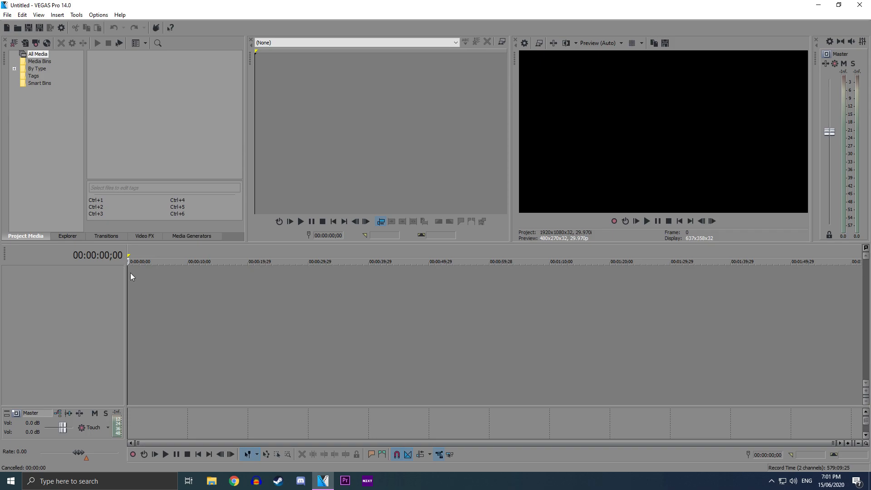
pyautogui.click(152, 238)
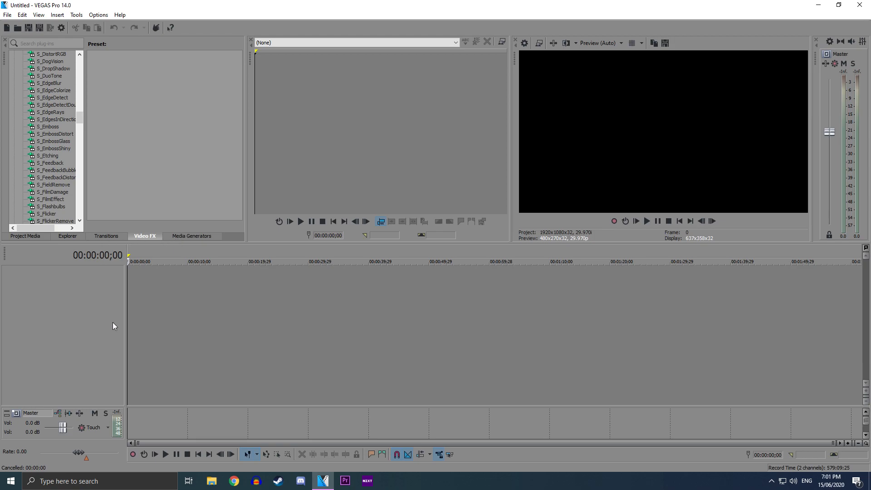
pyautogui.rightClick(139, 278)
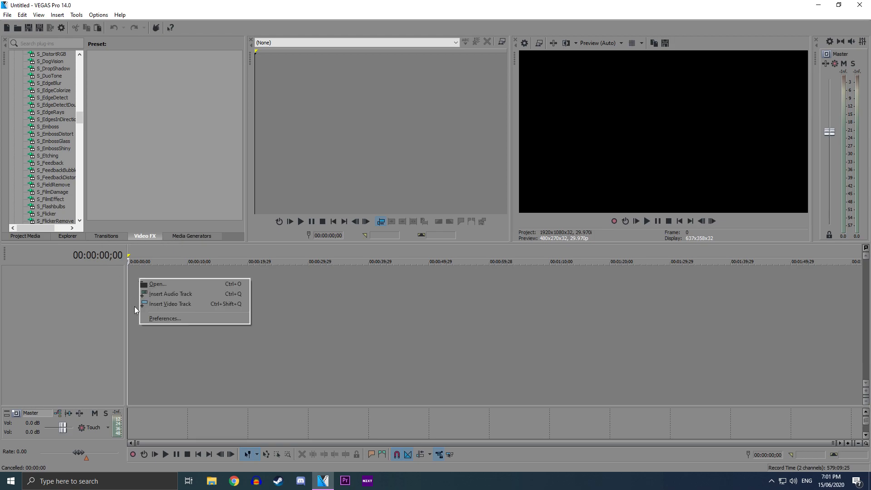
pyautogui.click(160, 304)
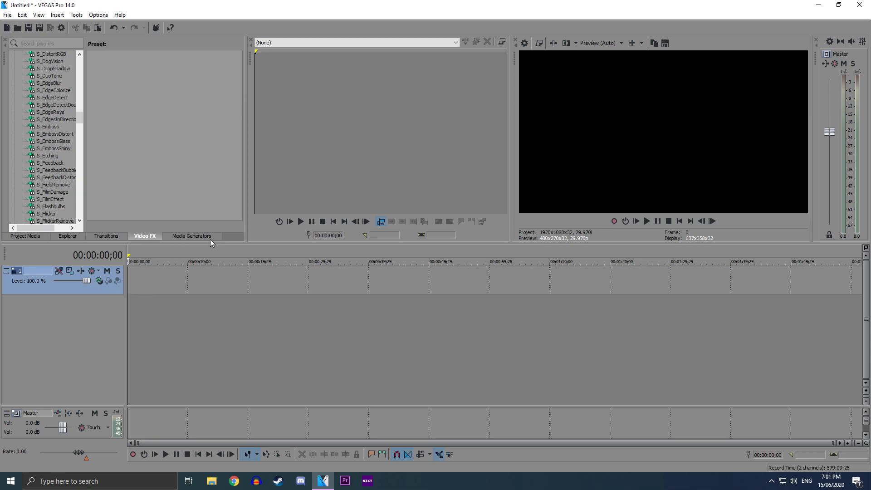
# Add a (Legacy) Text generator with the Default Text preset to the start of the video track.
pyautogui.click(183, 238)
pyautogui.scroll(-20, 72, 158)
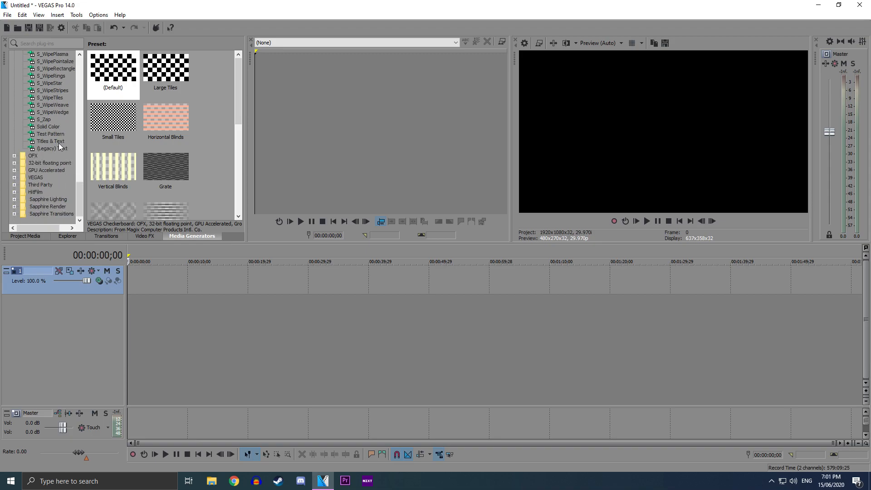
pyautogui.click(48, 148)
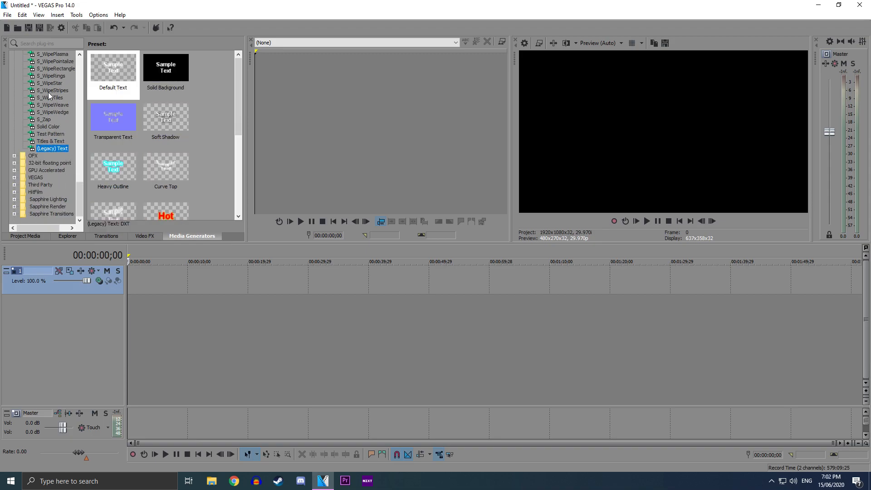
pyautogui.click(110, 75)
pyautogui.moveTo(111, 75); pyautogui.dragTo(102, 295)
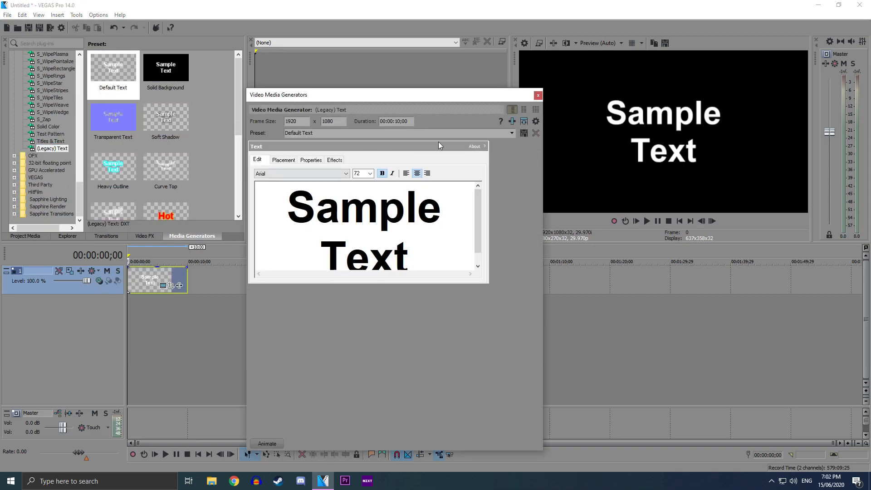
# Replace the sample text of the generated title with "Apple".
pyautogui.hotkey('ctrl', 'a')
pyautogui.press('BackSpace')
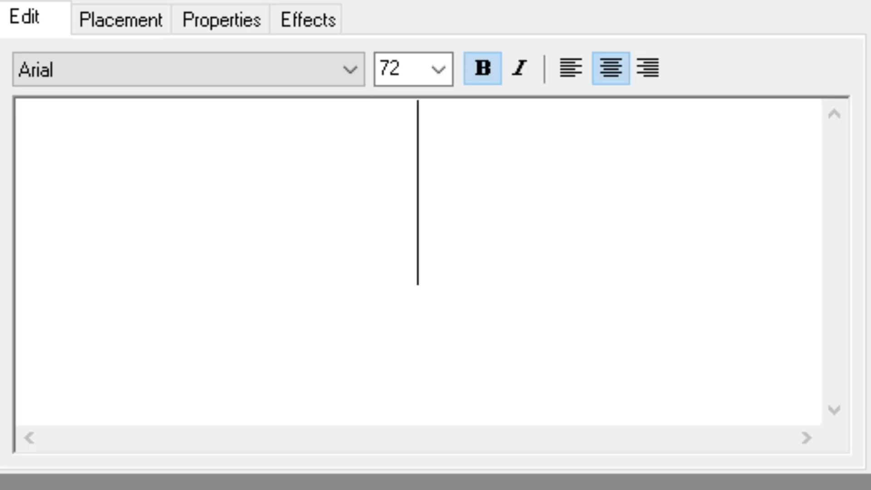
pyautogui.write('Ao')
pyautogui.press('BackSpace')
pyautogui.write('pple')
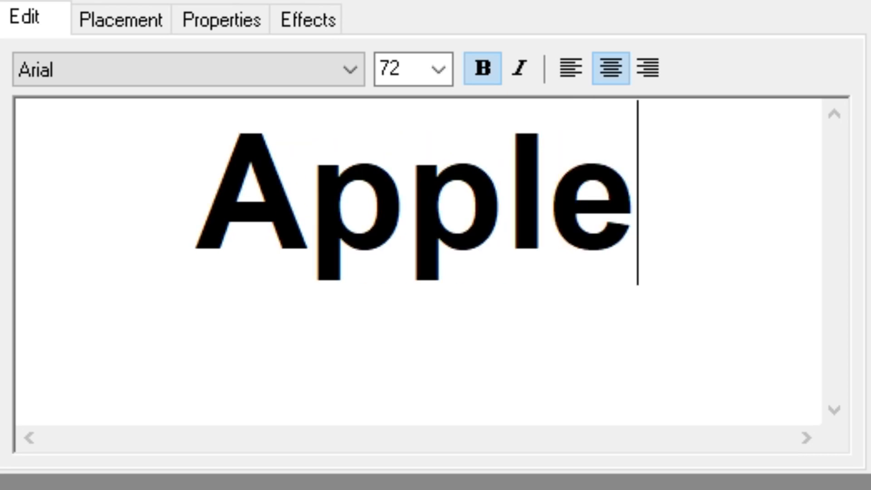
# Set the font of the whole "Apple" text to Perisphere.
pyautogui.hotkey('ctrl', 'a')
pyautogui.click(332, 177)
pyautogui.scroll(-15, 278, 295)
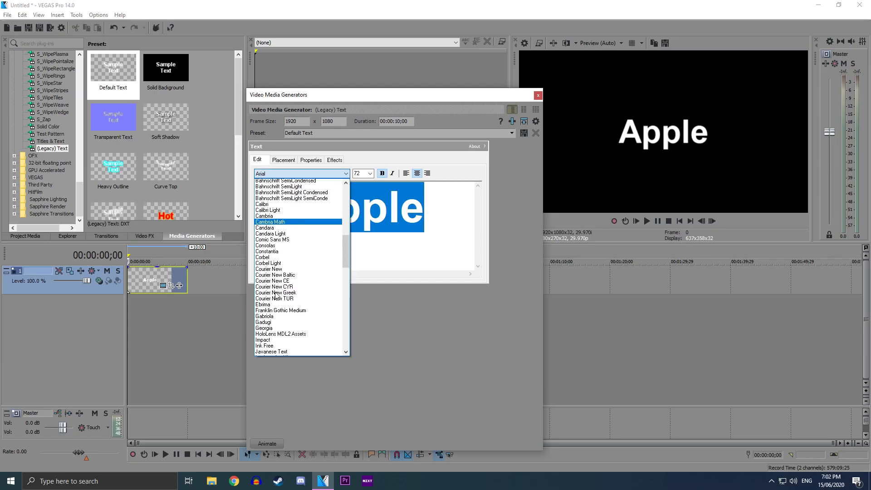
pyautogui.scroll(-5, 278, 294)
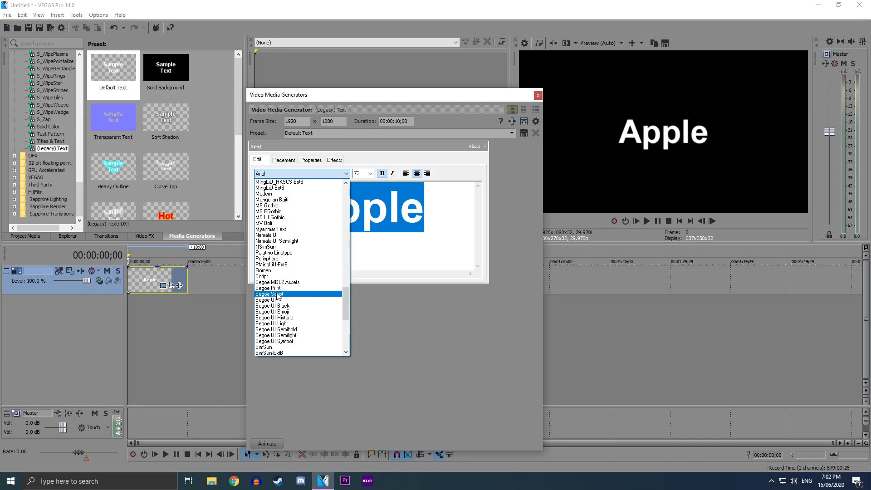
pyautogui.scroll(-6, 278, 297)
pyautogui.scroll(-2, 268, 305)
pyautogui.scroll(5, 281, 315)
pyautogui.scroll(1, 285, 323)
pyautogui.click(279, 221)
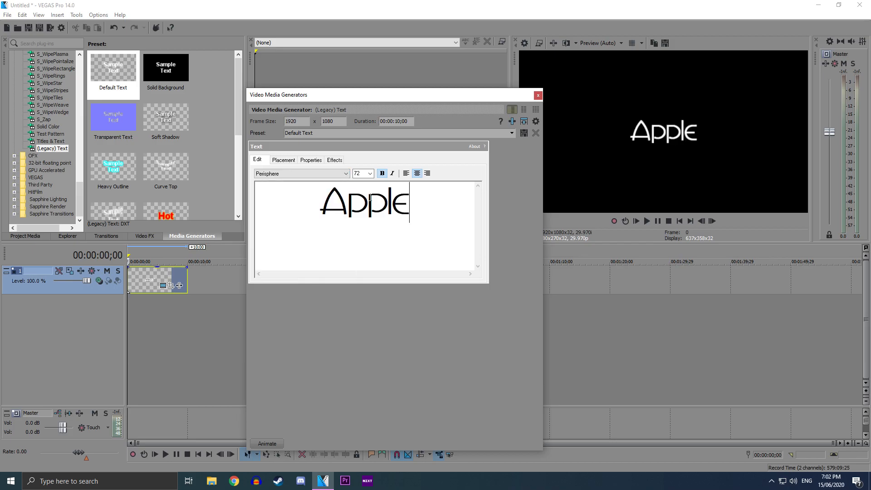
pyautogui.click(410, 199)
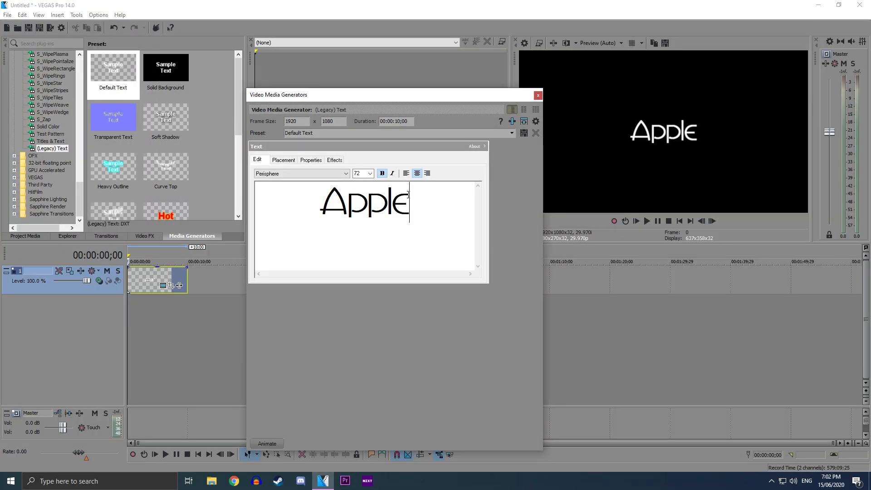
# Make the fill of the "Apple" text fully transparent by lowering the text color's alpha to 0.
pyautogui.click(283, 159)
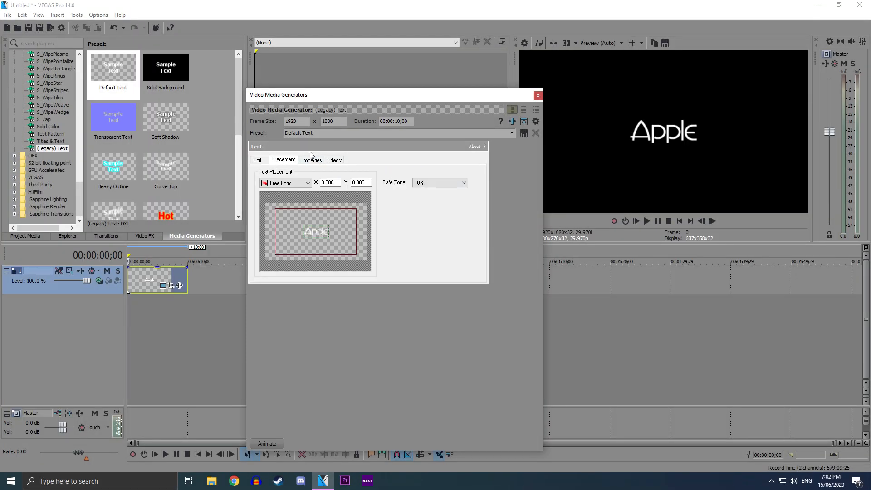
pyautogui.click(309, 161)
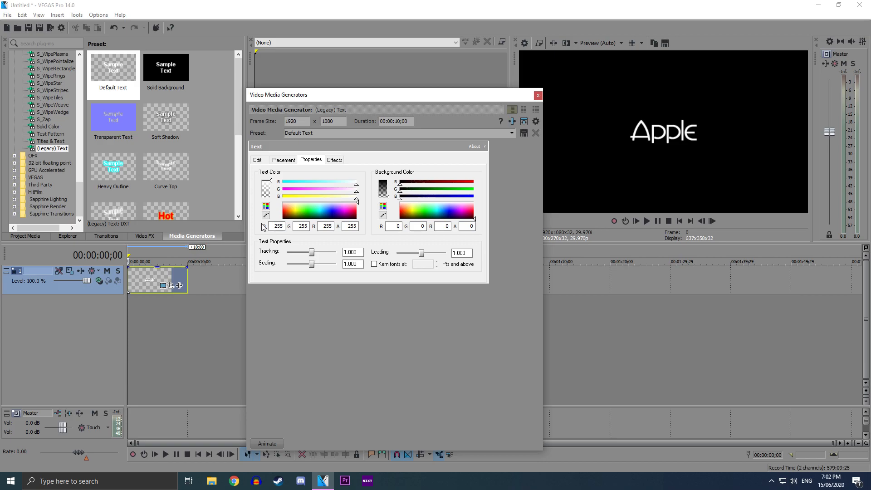
pyautogui.moveTo(271, 182); pyautogui.dragTo(267, 218)
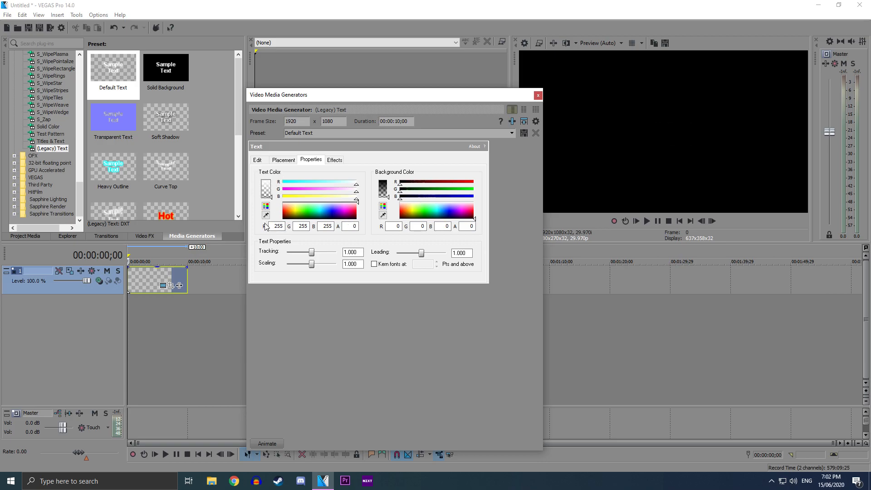
# Enable an outline on the text and color it blue with RGB 0, 53, 225.
pyautogui.click(333, 162)
pyautogui.click(262, 180)
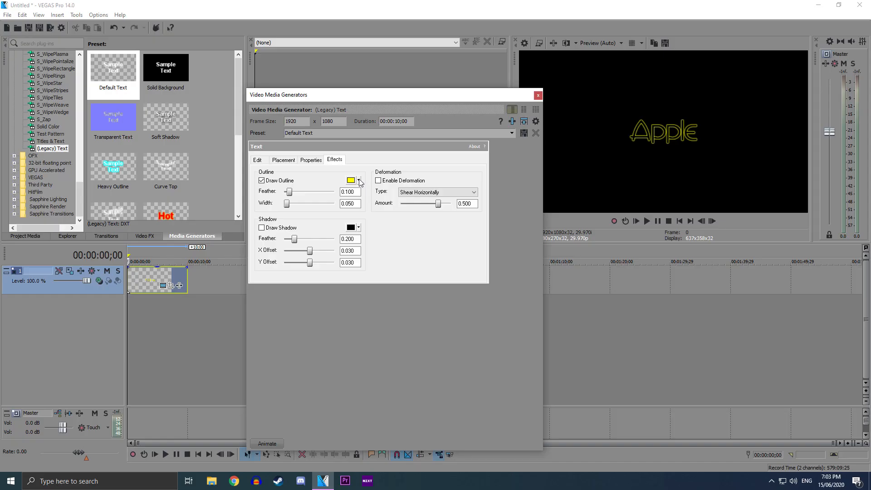
pyautogui.click(360, 180)
pyautogui.moveTo(379, 221); pyautogui.dragTo(409, 219)
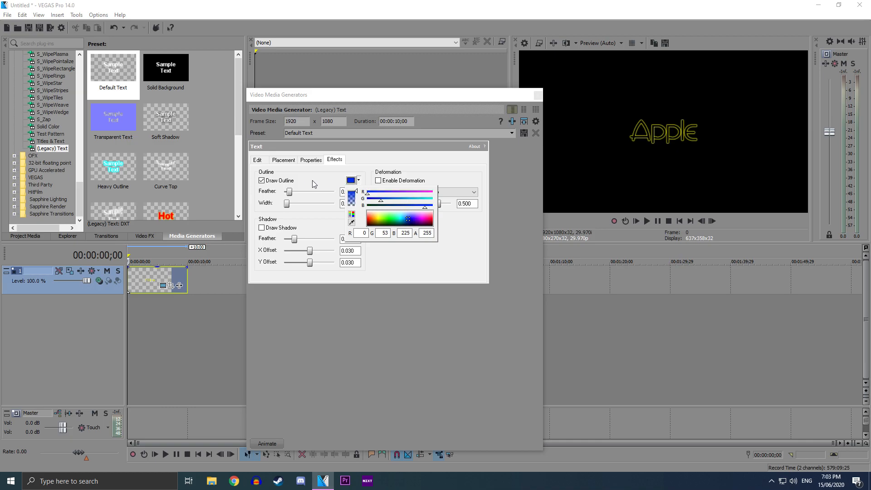
pyautogui.click(313, 184)
# Set the outline's feather to 0.000 and its width to about 0.190, and close the text generator settings.
pyautogui.moveTo(287, 204); pyautogui.dragTo(378, 207)
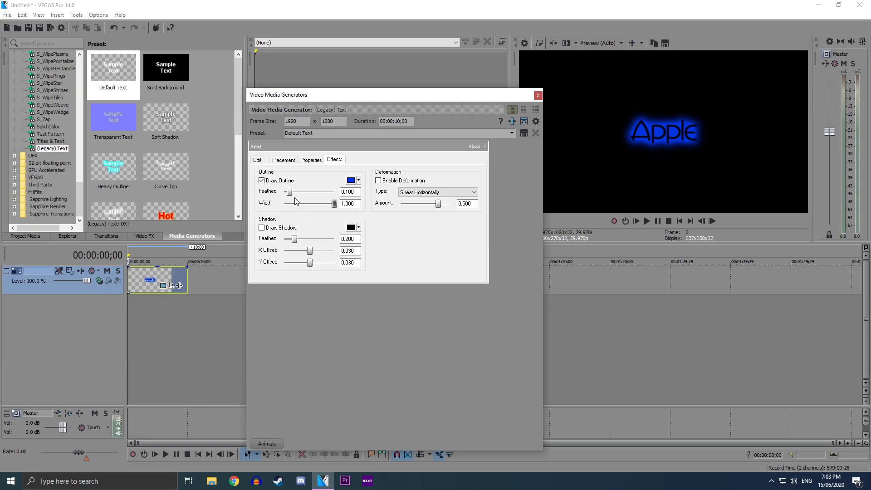
pyautogui.moveTo(291, 196); pyautogui.dragTo(235, 192)
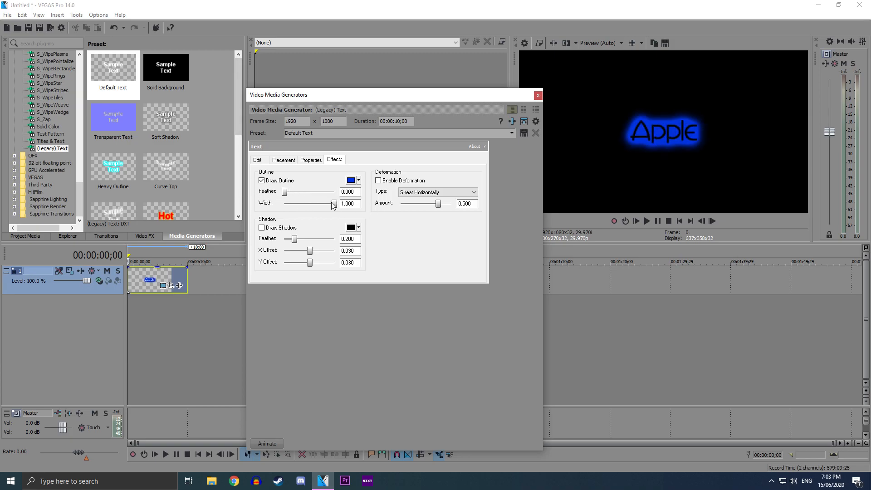
pyautogui.moveTo(334, 204); pyautogui.dragTo(294, 209)
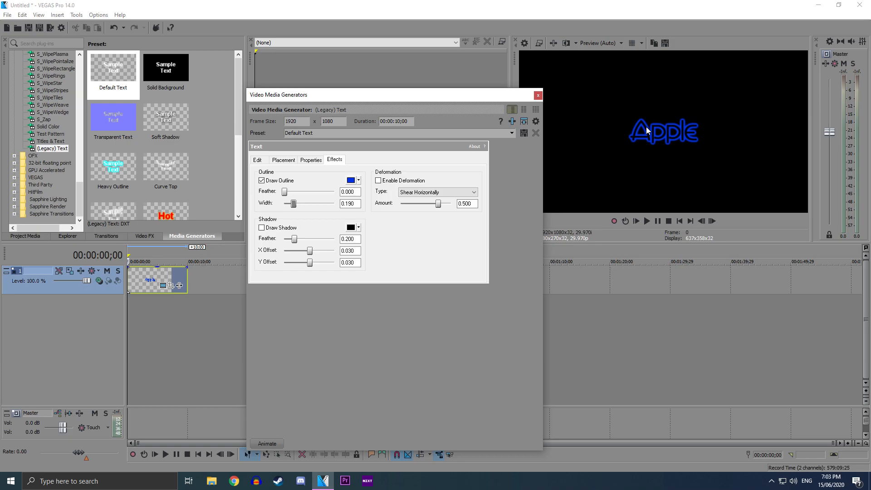
pyautogui.click(539, 95)
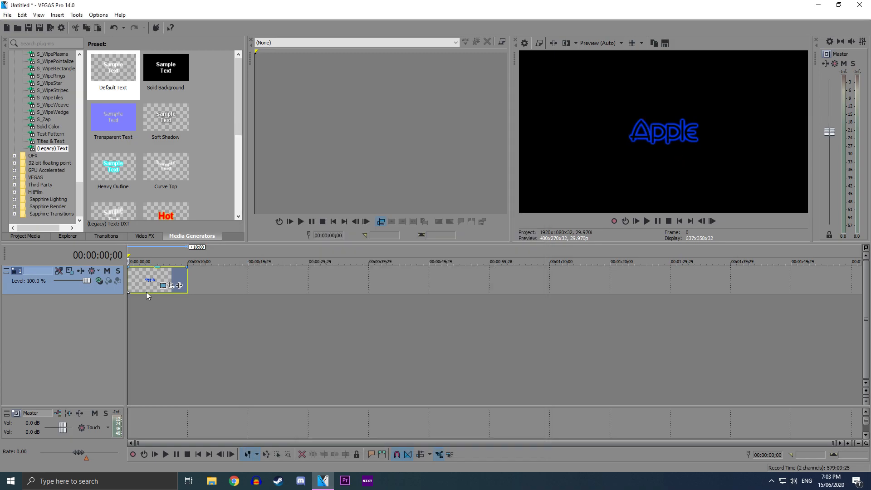
# Apply the default Brightness and Contrast video effect to the "Apple" text event.
pyautogui.click(148, 237)
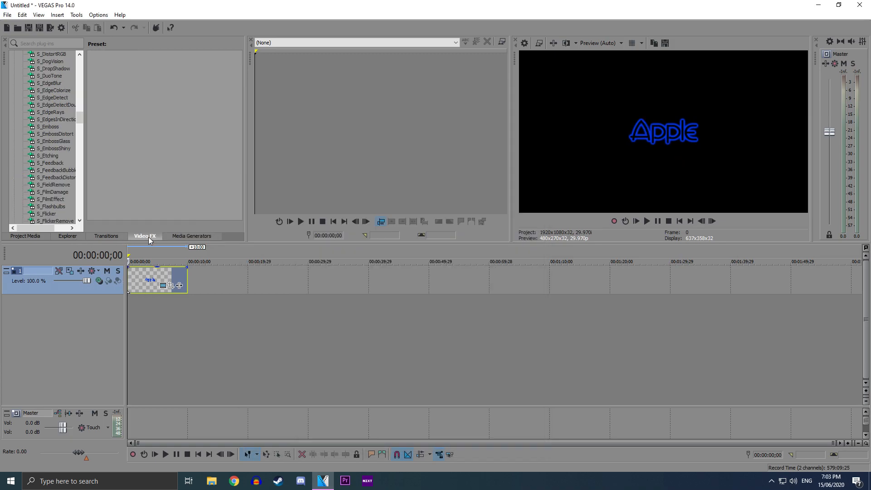
pyautogui.scroll(-1, 57, 182)
pyautogui.scroll(15, 65, 184)
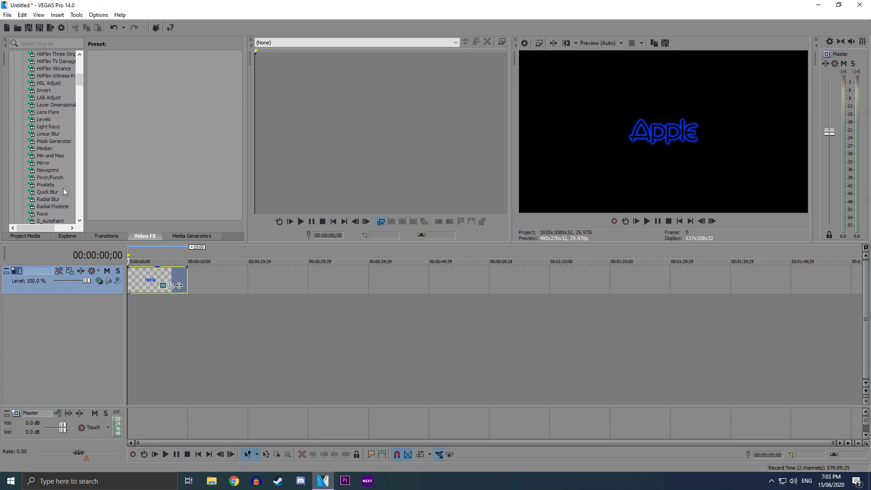
pyautogui.click(55, 93)
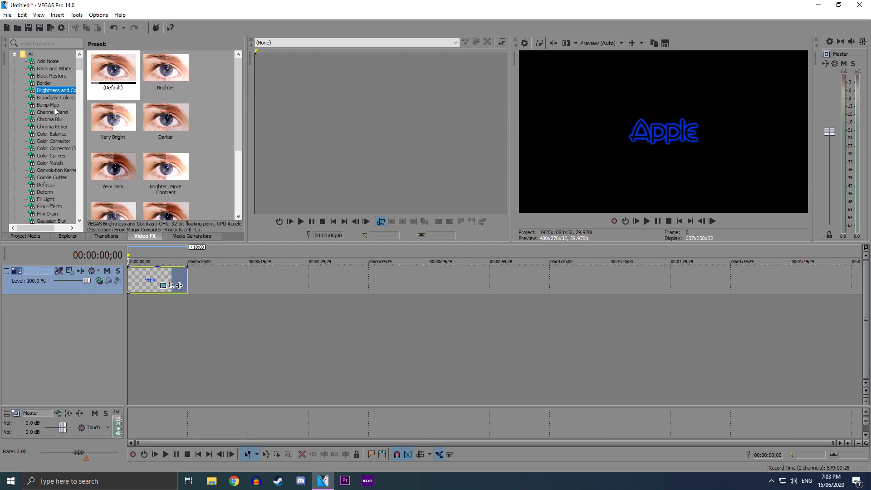
pyautogui.moveTo(113, 69); pyautogui.dragTo(141, 273)
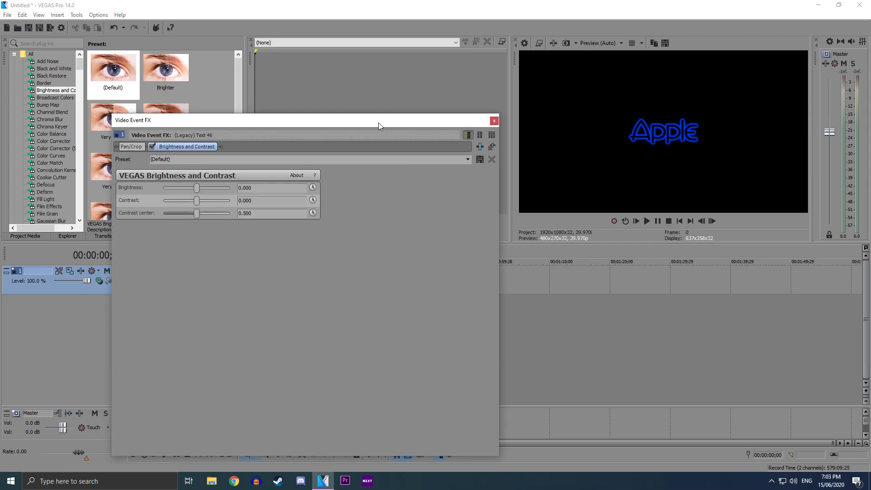
pyautogui.moveTo(379, 123); pyautogui.dragTo(461, 55)
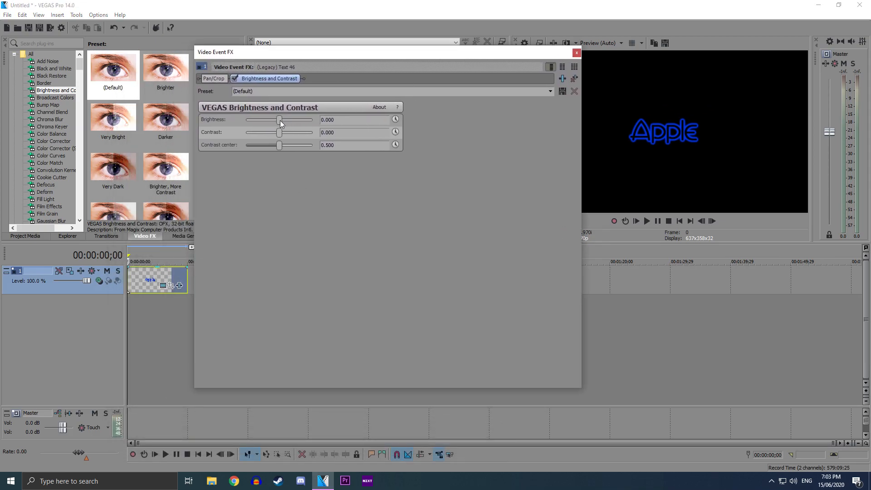
# Set the effect's brightness to 0 and turn on keyframe animation for it.
pyautogui.moveTo(281, 120)
pyautogui.mouseDown()
pyautogui.moveTo(252, 122)
pyautogui.moveTo(302, 121)
pyautogui.moveTo(244, 123)
pyautogui.moveTo(277, 124)
pyautogui.mouseUp()
pyautogui.write('0')
pyautogui.press('Return')
pyautogui.click(398, 119)
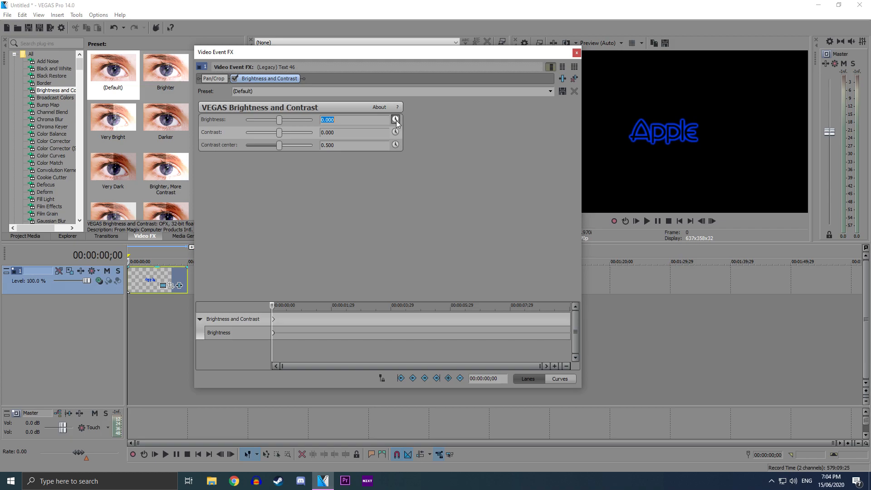
# Add a brightness keyframe at 00:00:00;01 with the brightness lowered to about -0.524.
pyautogui.moveTo(540, 366); pyautogui.dragTo(339, 363)
pyautogui.click(273, 306)
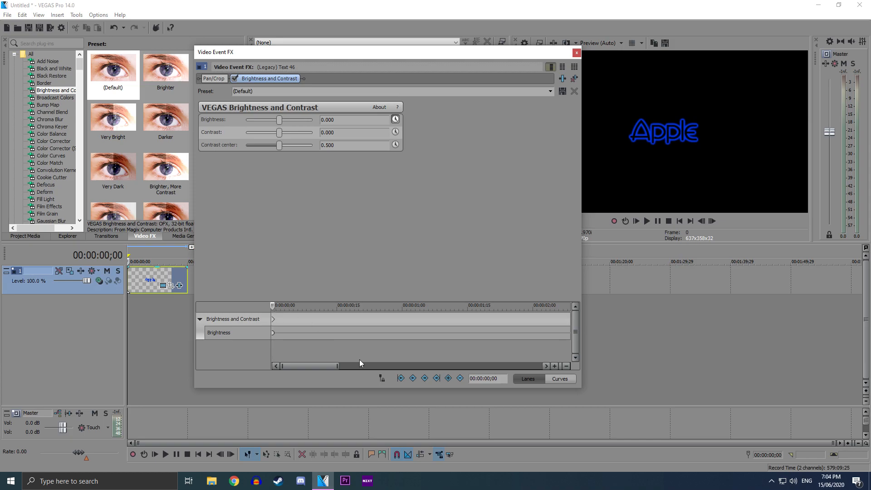
pyautogui.click(414, 380)
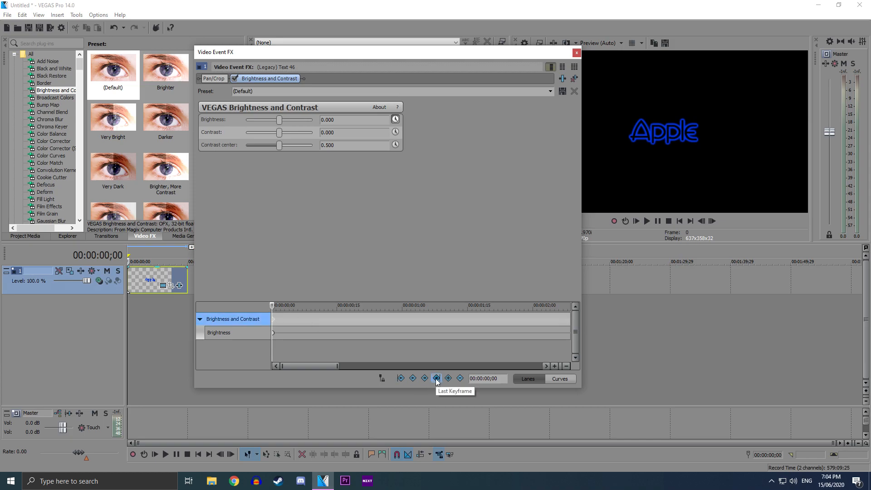
pyautogui.scroll(-3, 302, 342)
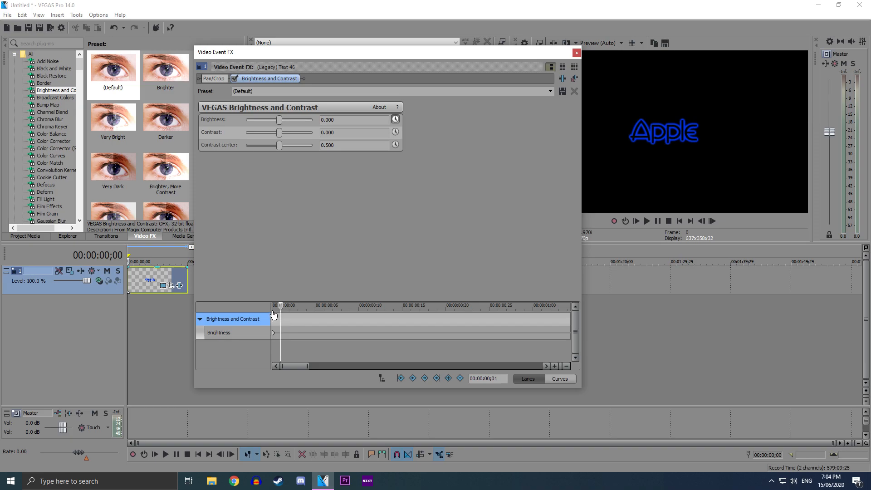
pyautogui.moveTo(309, 366)
pyautogui.mouseDown()
pyautogui.moveTo(458, 366)
pyautogui.moveTo(306, 362)
pyautogui.mouseUp()
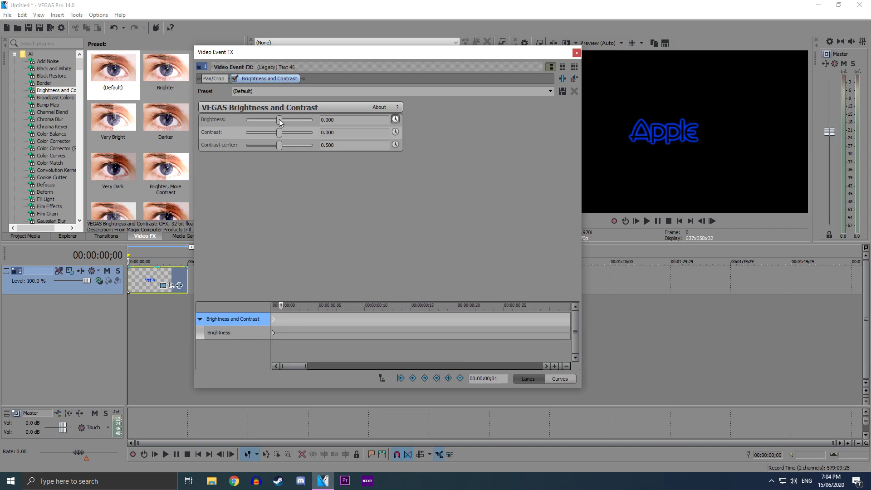
pyautogui.moveTo(279, 121); pyautogui.dragTo(262, 121)
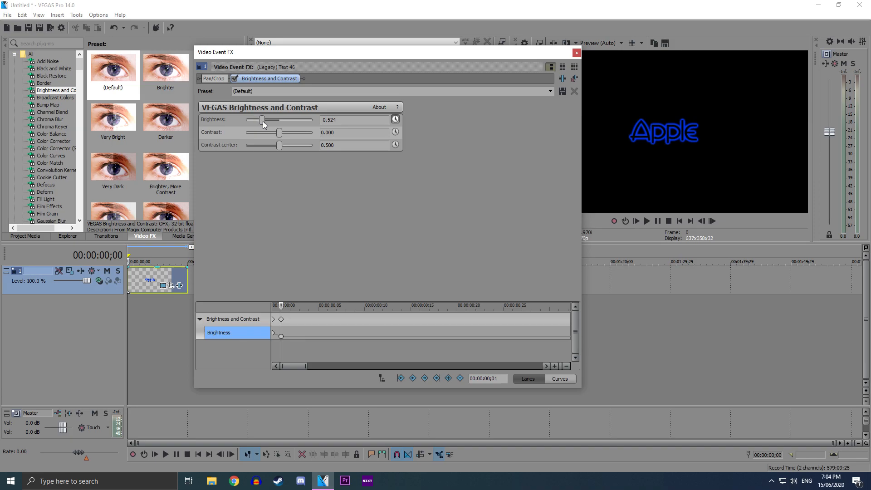
# Play the dimmed text from the timeline start and lower the second keyframe's brightness to about -0.565.
pyautogui.click(128, 260)
pyautogui.press('space')
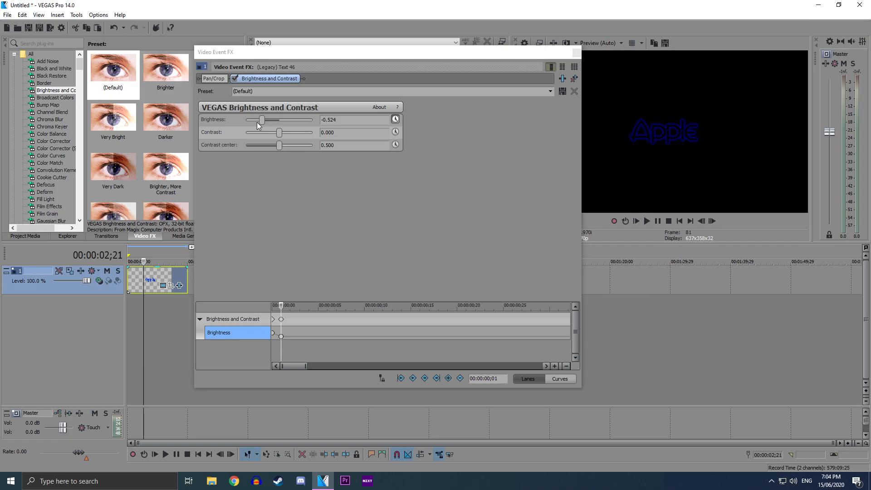
pyautogui.moveTo(262, 121); pyautogui.dragTo(260, 121)
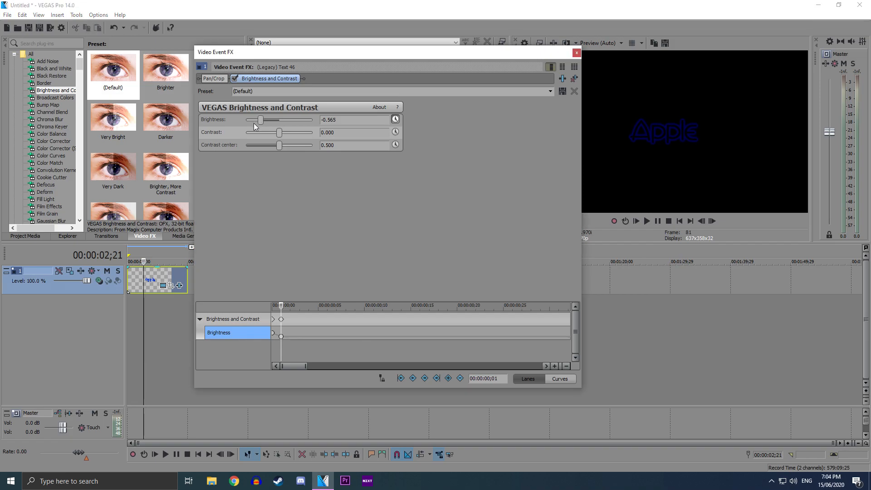
# Return the timeline to the start and add a brightness keyframe at 00:00:00;02 with brightness 0.
pyautogui.moveTo(143, 275); pyautogui.dragTo(118, 278)
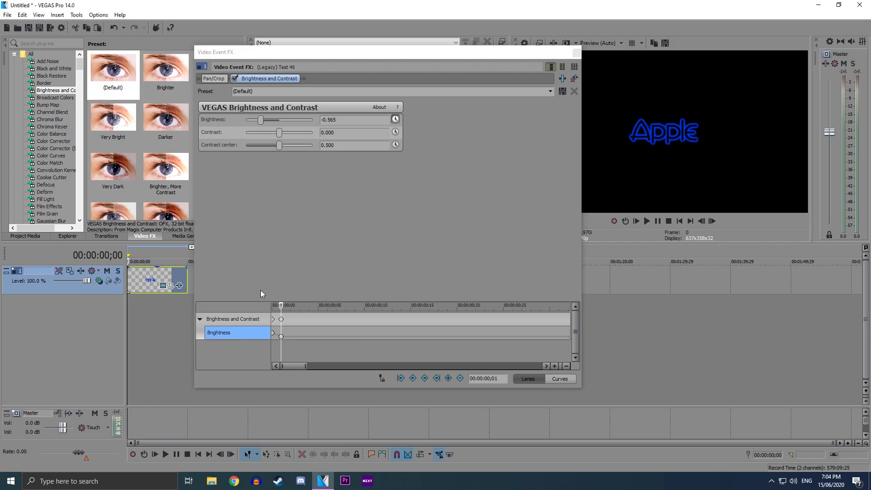
pyautogui.click(290, 320)
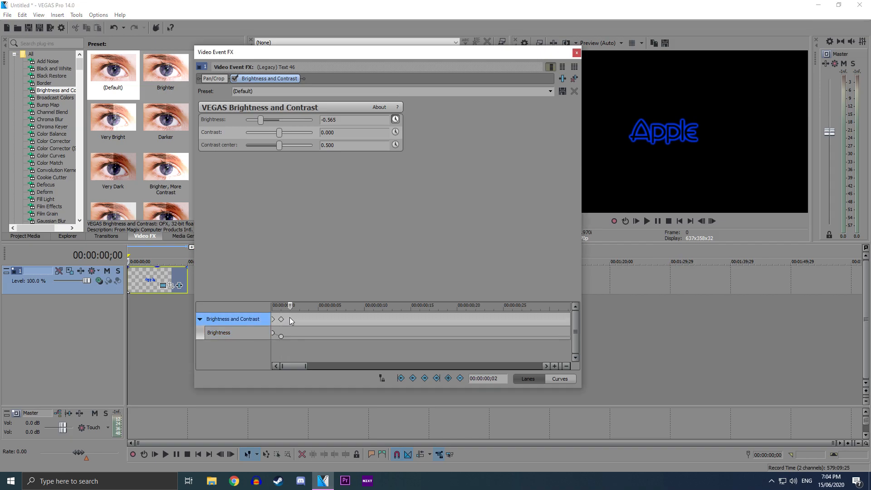
pyautogui.moveTo(341, 121); pyautogui.dragTo(220, 128)
pyautogui.write('0')
pyautogui.press('Return')
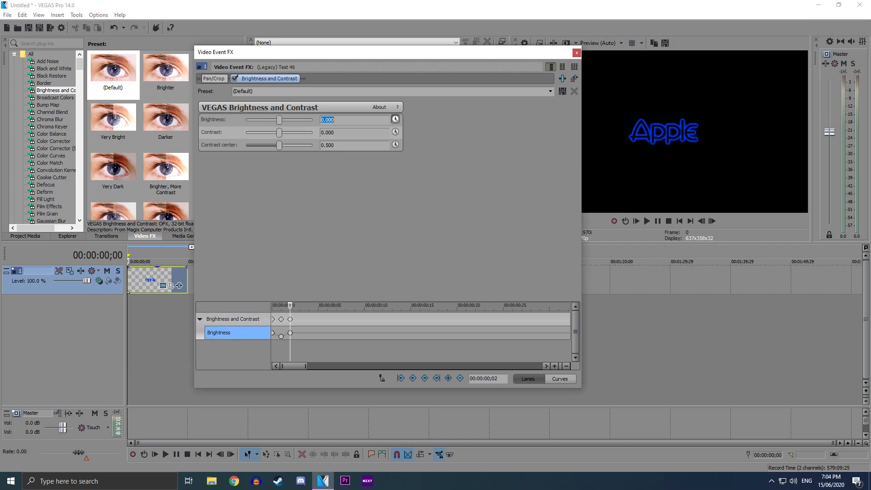
# Copy the first three brightness keyframes and paste them repeatedly back to back, with the last group starting at 00:00:00;09.
pyautogui.click(274, 320)
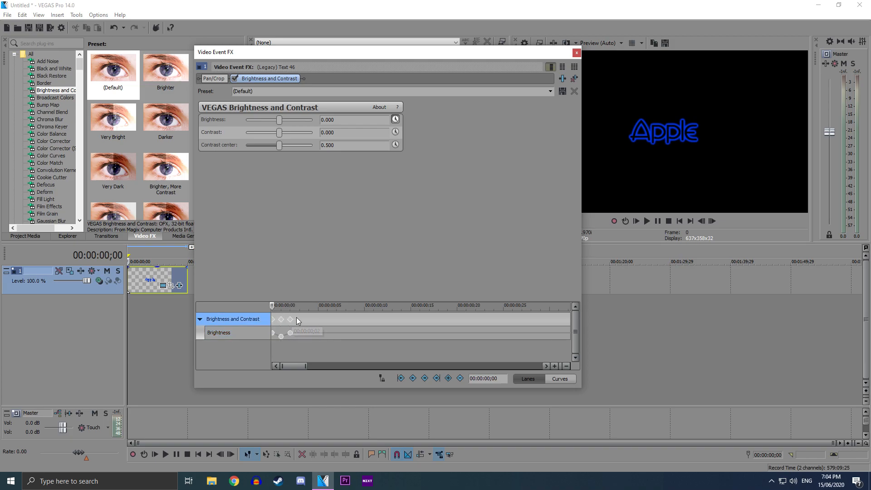
pyautogui.click(299, 319)
pyautogui.moveTo(305, 365); pyautogui.dragTo(300, 365)
pyautogui.click(308, 317)
pyautogui.click(309, 318)
pyautogui.click(310, 318)
pyautogui.hotkey('ctrl', 'v')
pyautogui.click(346, 318)
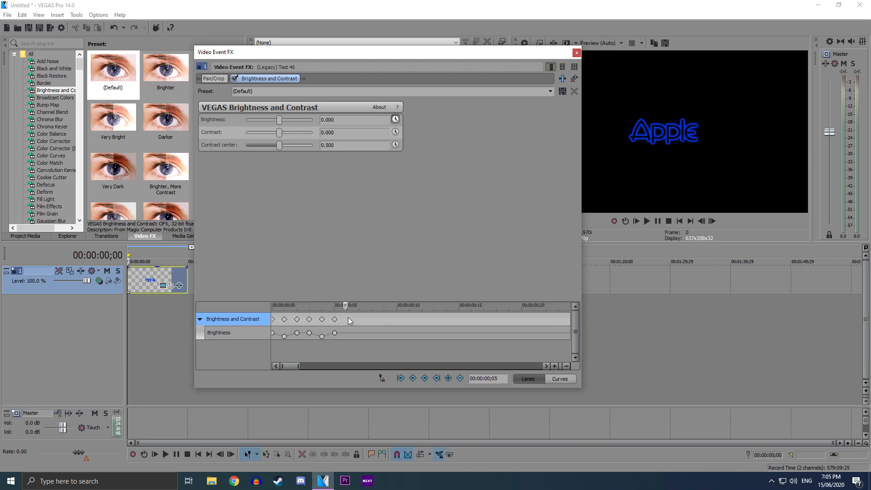
pyautogui.hotkey('ctrl', 'v')
pyautogui.click(385, 318)
pyautogui.hotkey('ctrl', 'v')
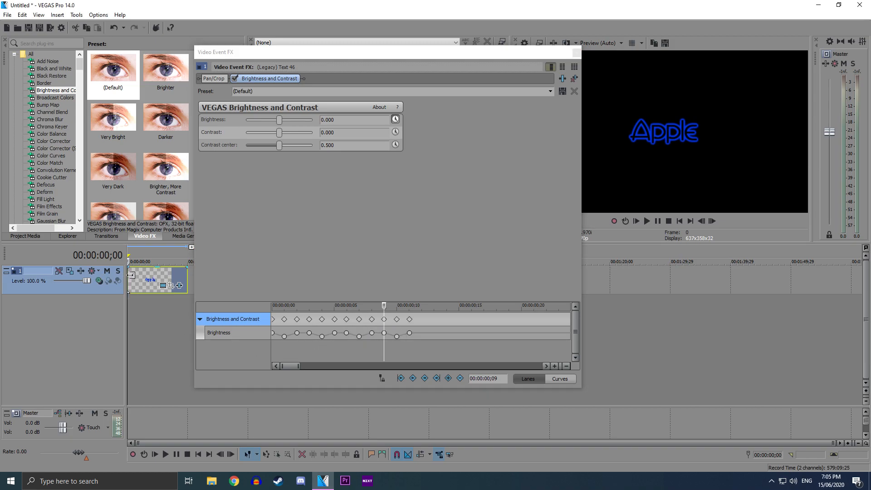
# Play and pause the flickering "Apple" text twice to check the keyframe animation.
pyautogui.click(647, 220)
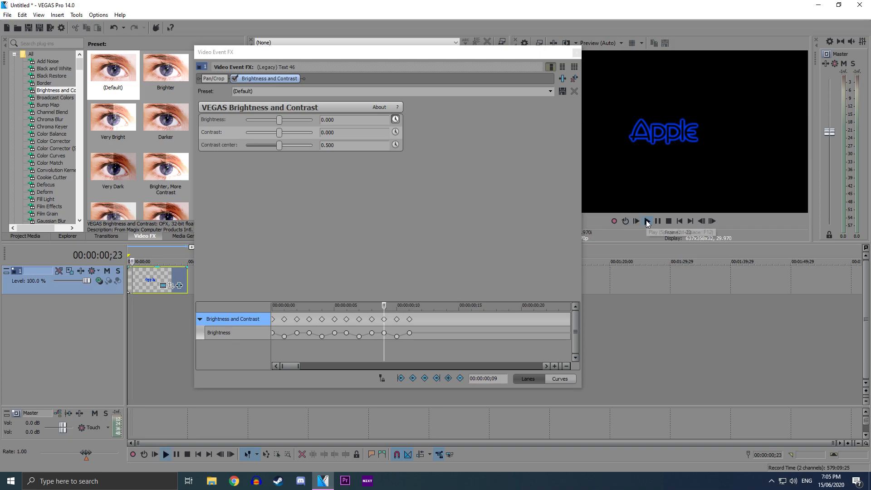
pyautogui.click(658, 221)
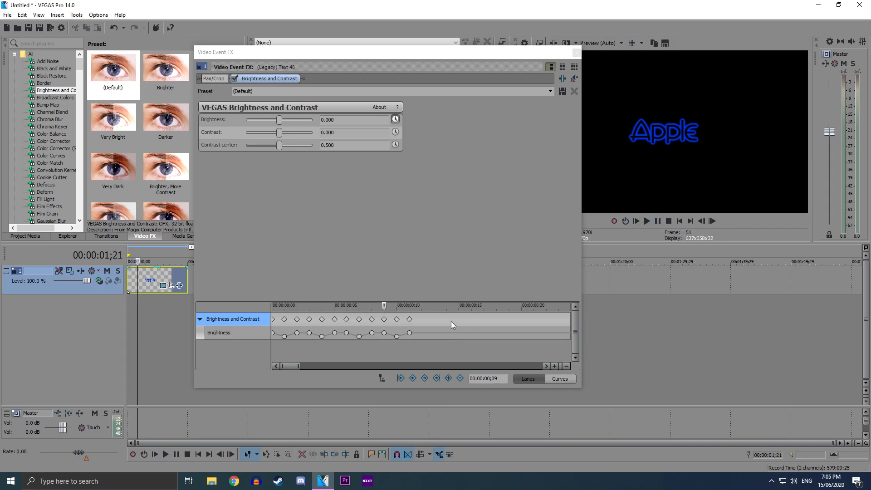
pyautogui.click(648, 221)
pyautogui.click(658, 221)
# Copy the whole group of flicker keyframes and paste it at 00:00:00;24 and again at 00:00:02;09.
pyautogui.moveTo(299, 366); pyautogui.dragTo(321, 366)
pyautogui.click(274, 320)
pyautogui.moveTo(276, 324); pyautogui.dragTo(357, 320)
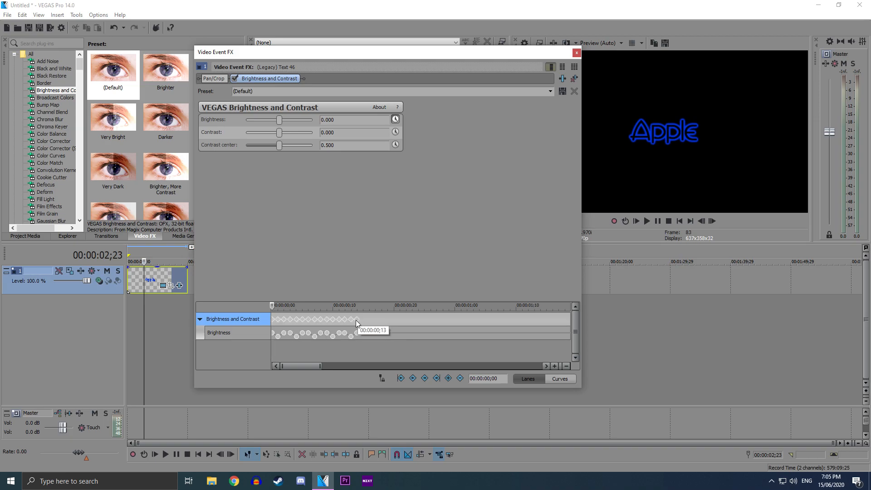
pyautogui.moveTo(325, 367); pyautogui.dragTo(432, 355)
pyautogui.click(313, 320)
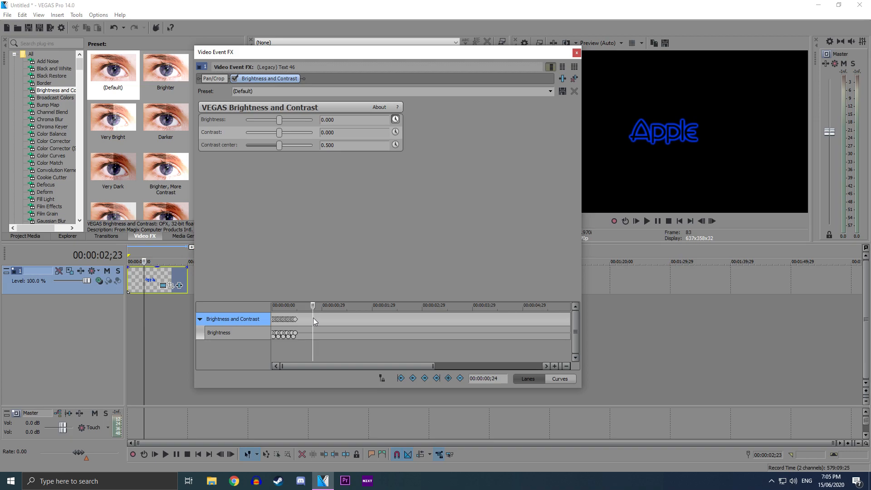
pyautogui.hotkey('ctrl', 'v')
pyautogui.click(388, 319)
pyautogui.hotkey('ctrl', 'v')
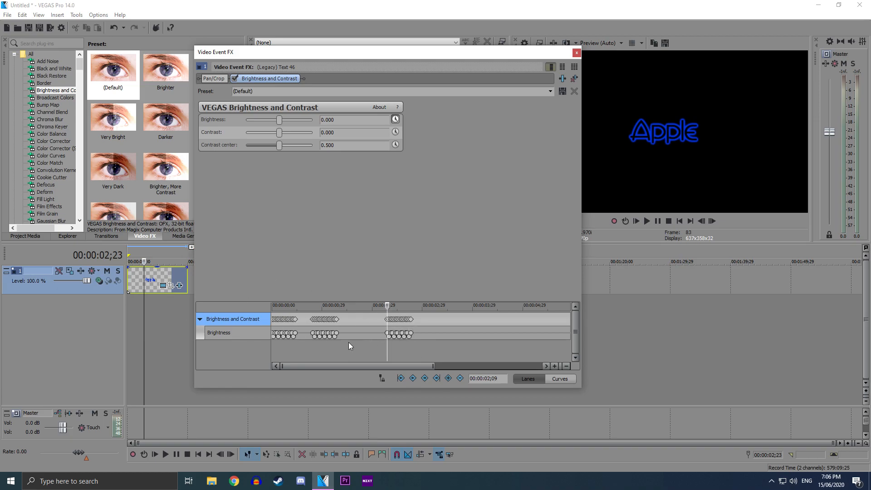
# Return the timeline to the start, clear the effect window off the preview and check the text near 00:00:05;01.
pyautogui.moveTo(144, 262); pyautogui.dragTo(96, 260)
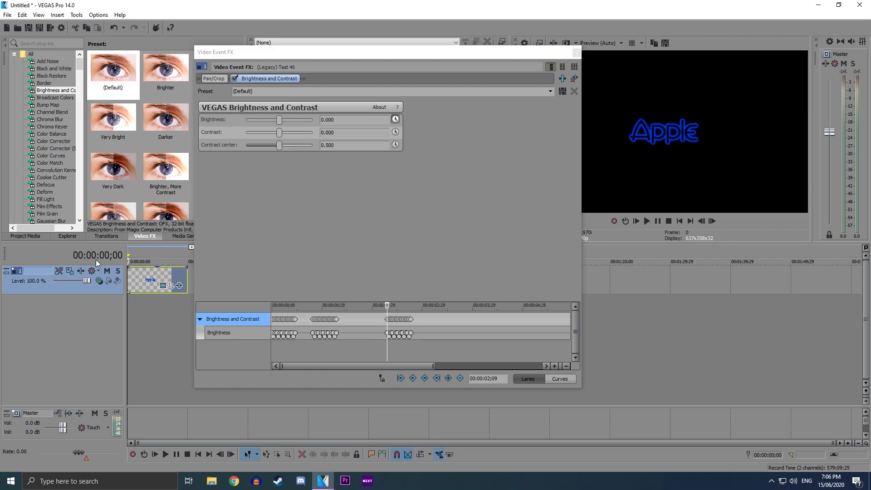
pyautogui.moveTo(547, 51); pyautogui.dragTo(530, 175)
pyautogui.click(560, 177)
pyautogui.click(158, 285)
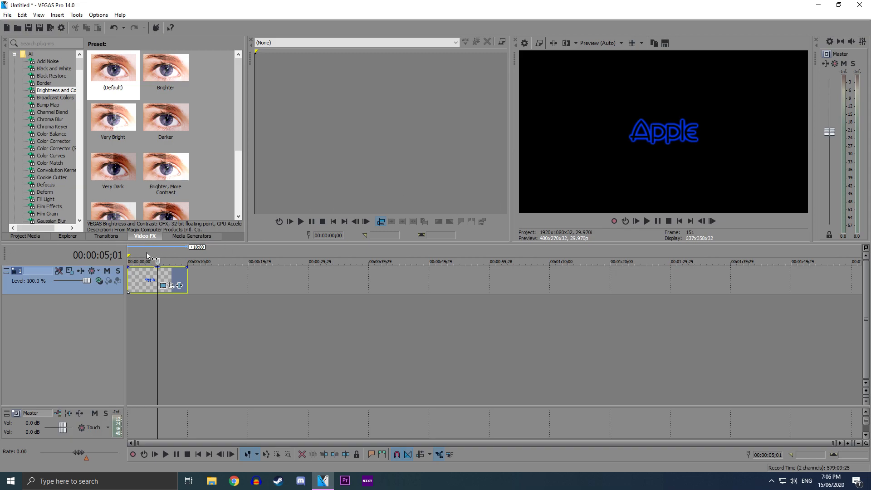
# Inspect the opening brightness keyframes of the "Apple" event up close and replay the flicker from the timeline start.
pyautogui.moveTo(524, 122); pyautogui.dragTo(528, 101)
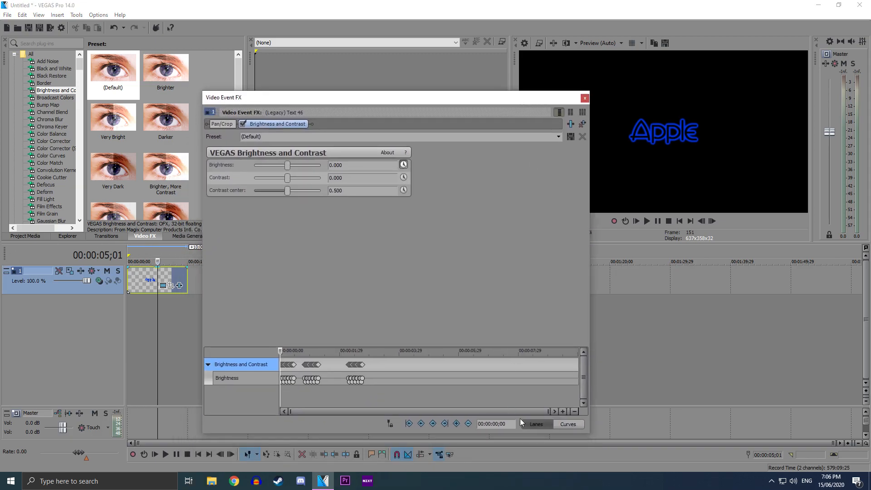
pyautogui.moveTo(548, 412); pyautogui.dragTo(240, 393)
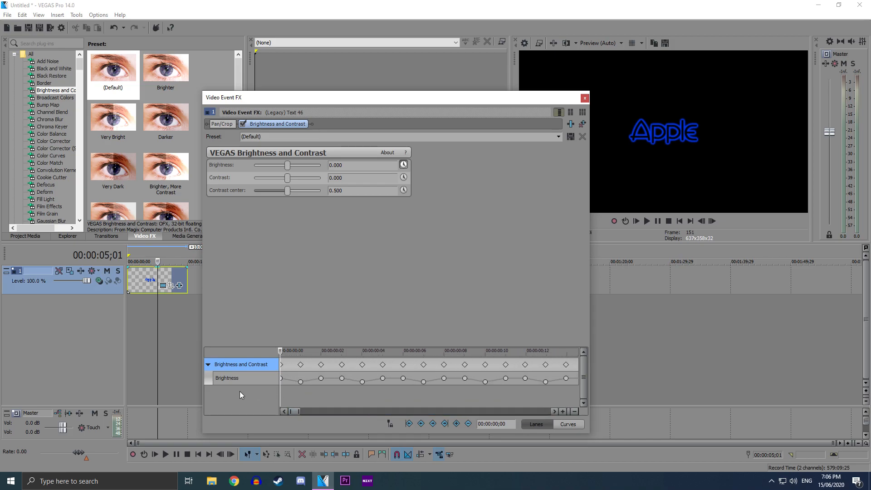
pyautogui.click(301, 365)
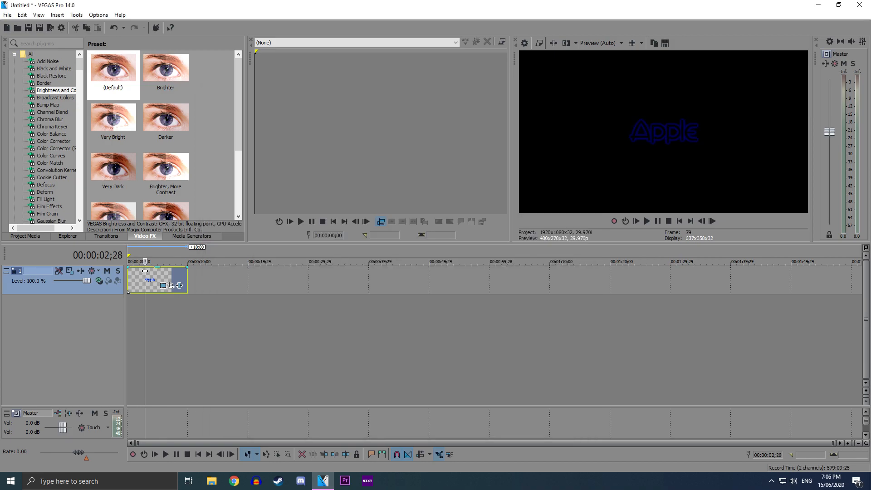
pyautogui.press('space')
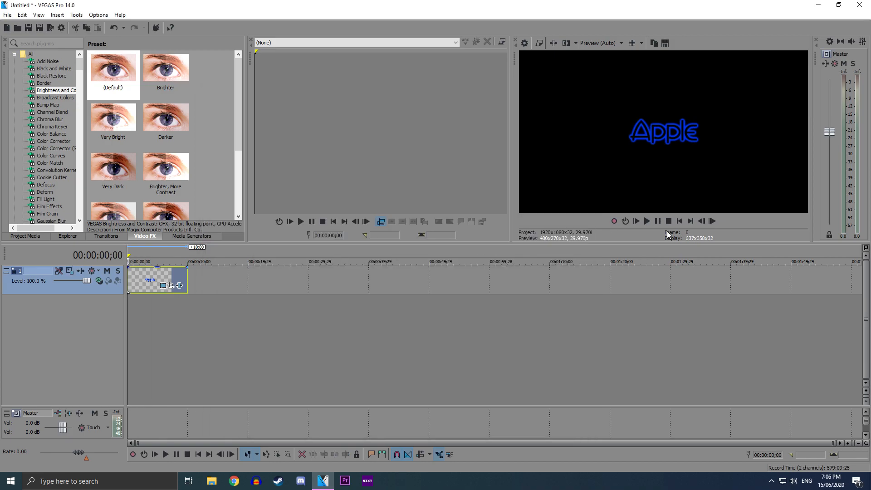
pyautogui.click(648, 221)
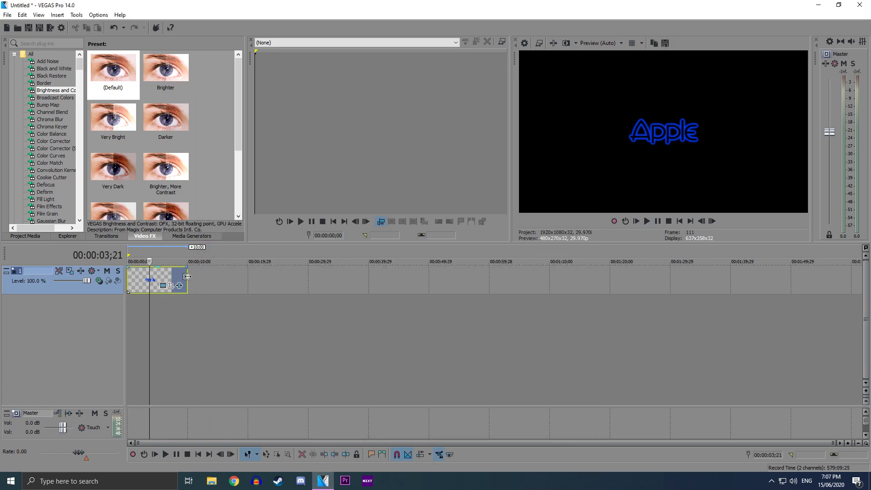
# Shorten the "Apple" text event by about 5;10, add a fade-out of about one second and play its ending.
pyautogui.moveTo(187, 279); pyautogui.dragTo(155, 278)
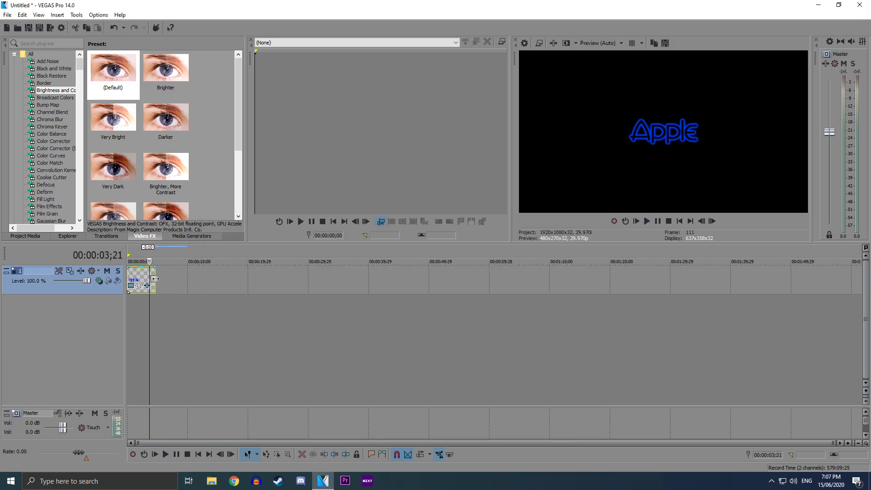
pyautogui.scroll(3, 155, 280)
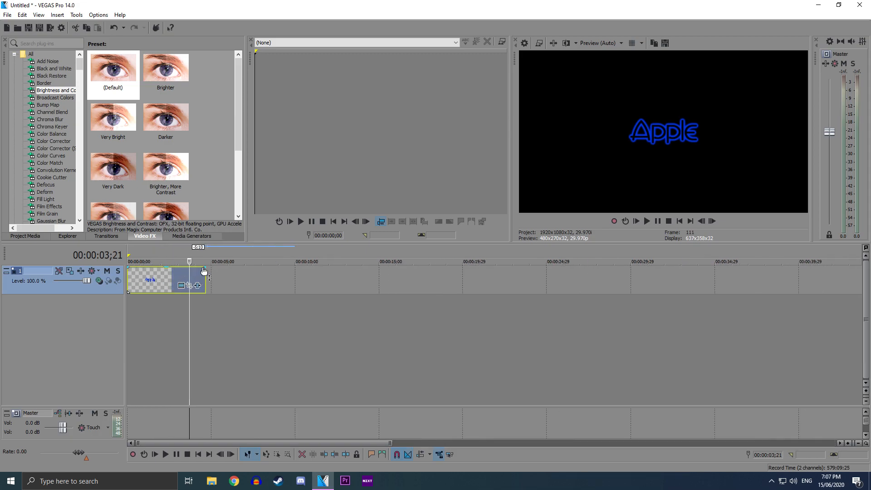
pyautogui.moveTo(205, 268); pyautogui.dragTo(189, 273)
pyautogui.click(176, 273)
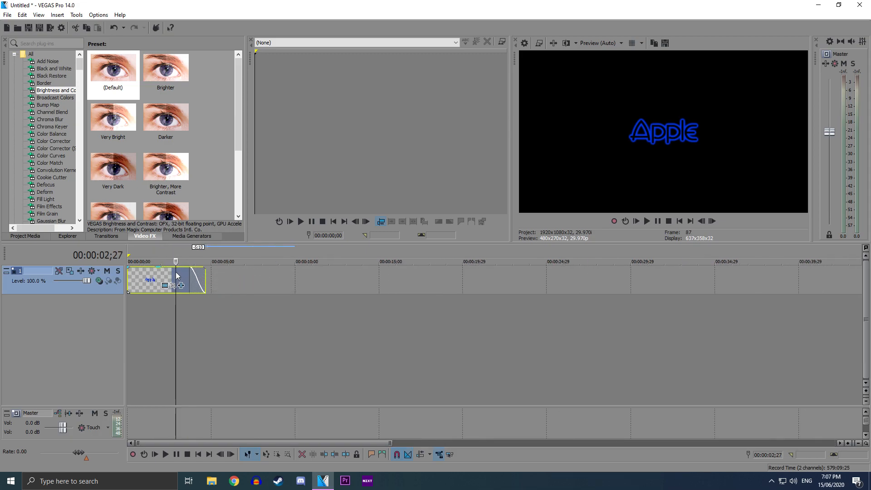
pyautogui.click(647, 221)
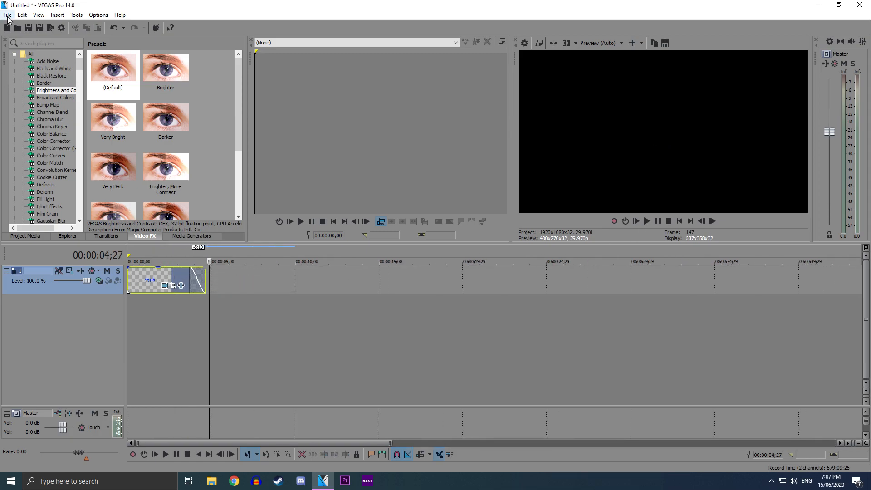
# Render the project as test.mp4 in the rendered videos folder with the Sony AVC/MVC YouTube template.
pyautogui.click(4, 16)
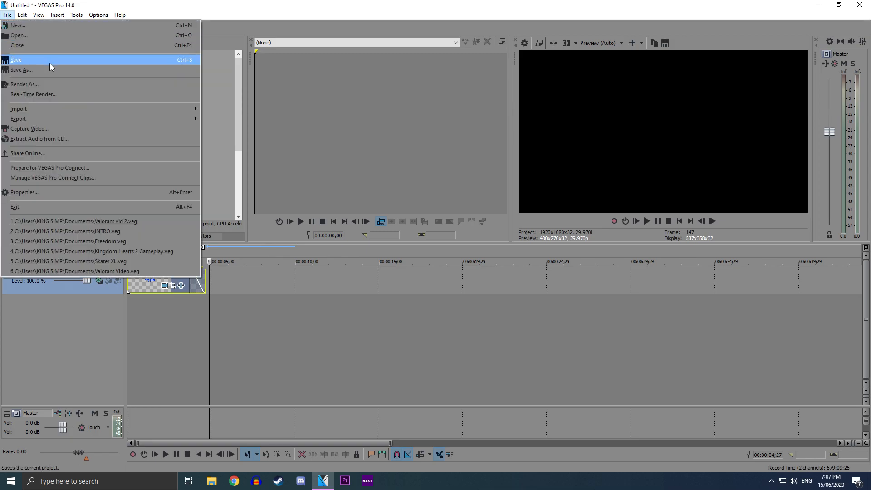
pyautogui.click(40, 84)
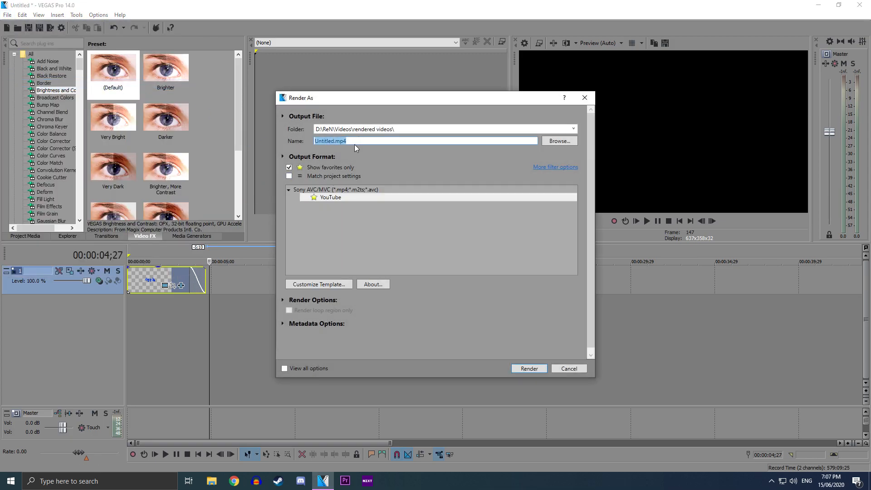
pyautogui.click(530, 369)
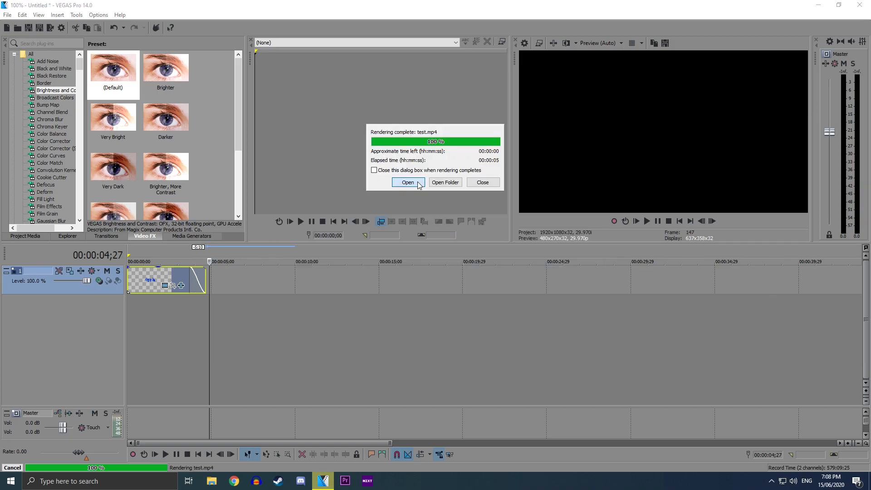
# Open the rendered test video in the media player, watch it maximized, replay it from the start and close it.
pyautogui.click(411, 182)
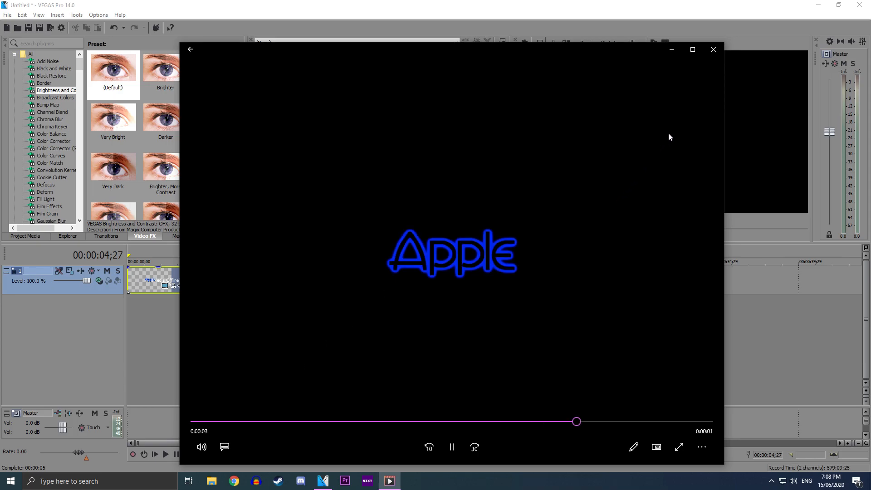
pyautogui.click(694, 50)
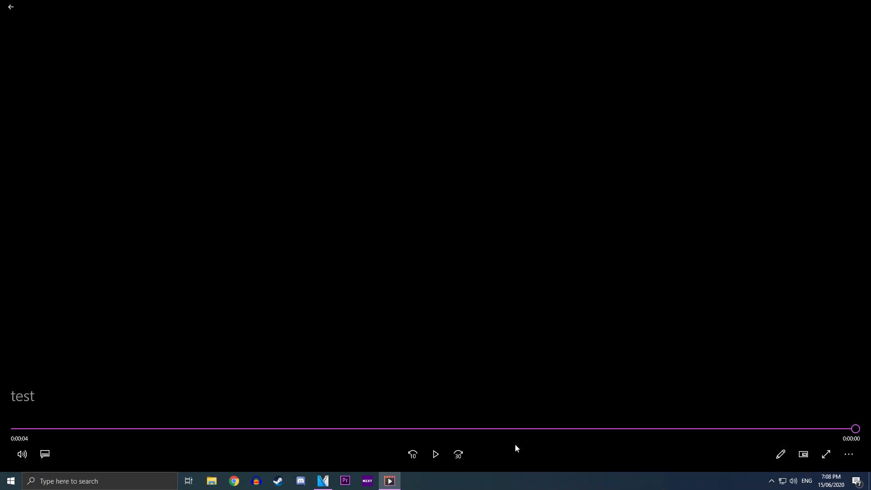
pyautogui.click(441, 456)
pyautogui.click(17, 429)
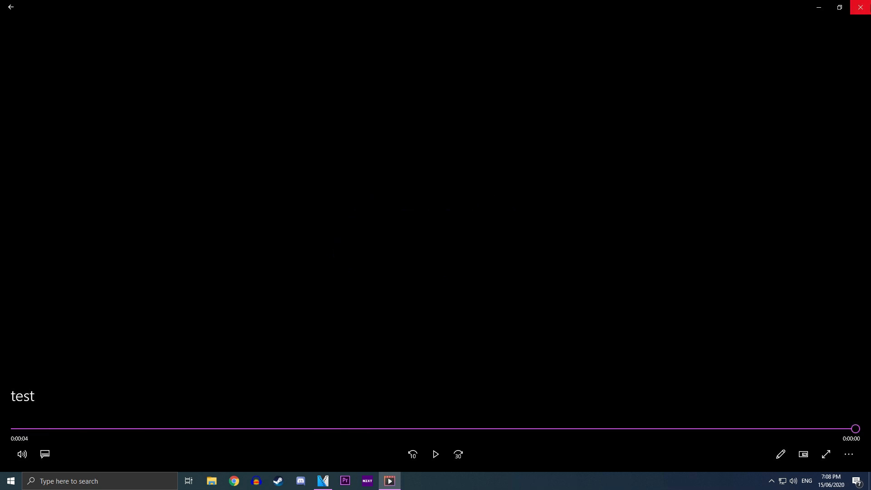
pyautogui.click(860, 8)
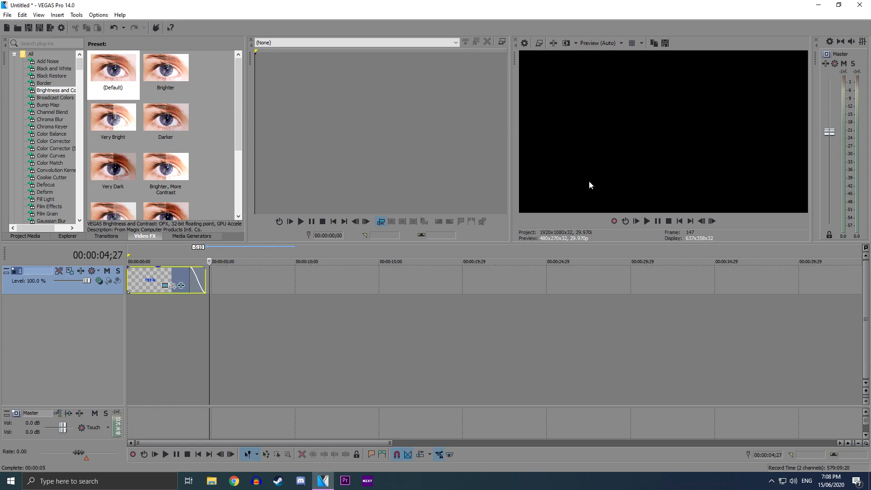